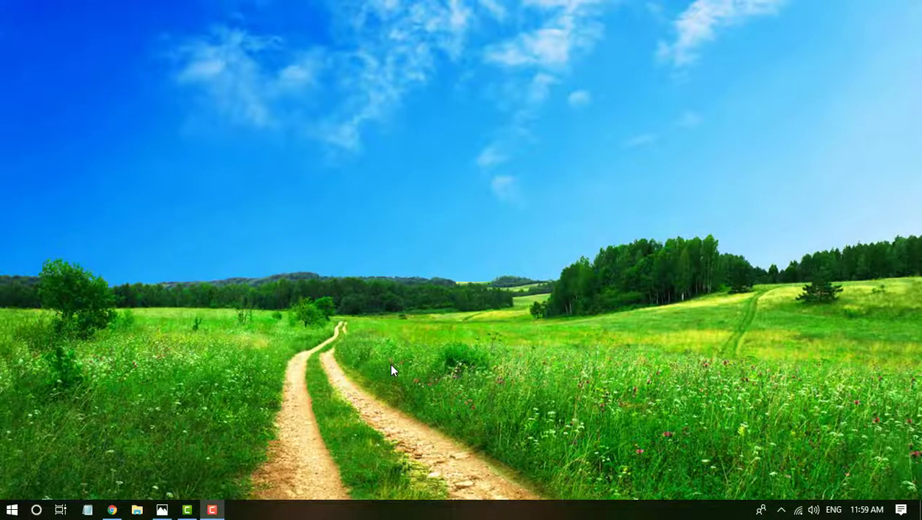
Bring up the Run dialog with msconfig ready in the Open field
{"action": "key", "text": "super+r"}
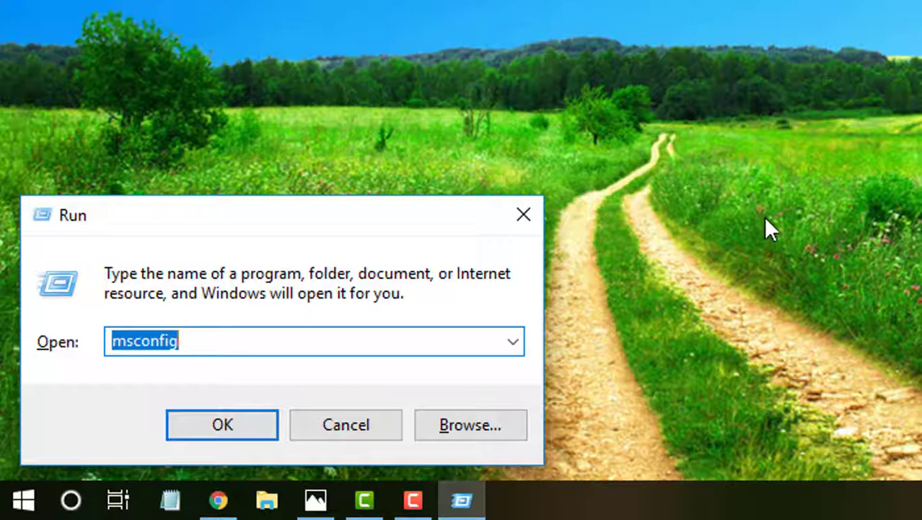
{"action": "left_click", "coordinate": [293, 339]}
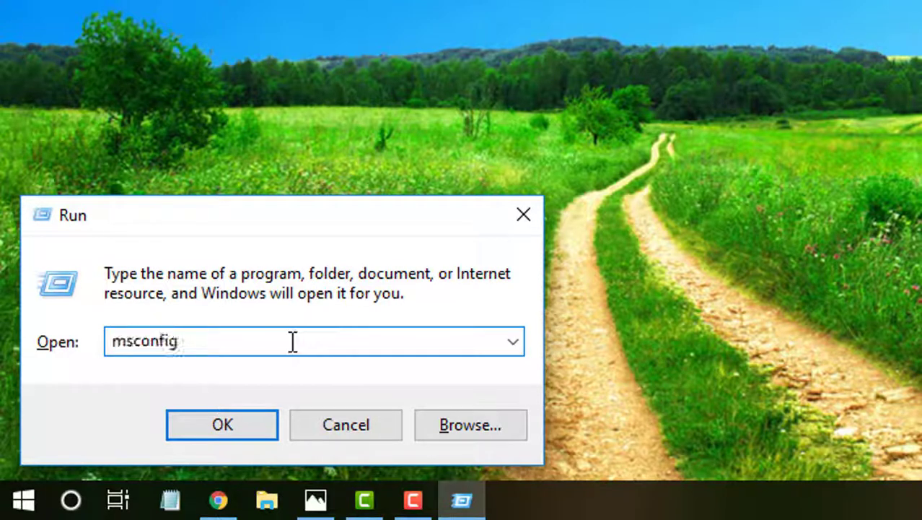
Launch msconfig and apply Safe boot with the Network option on the Boot tab
{"action": "left_click", "coordinate": [262, 422]}
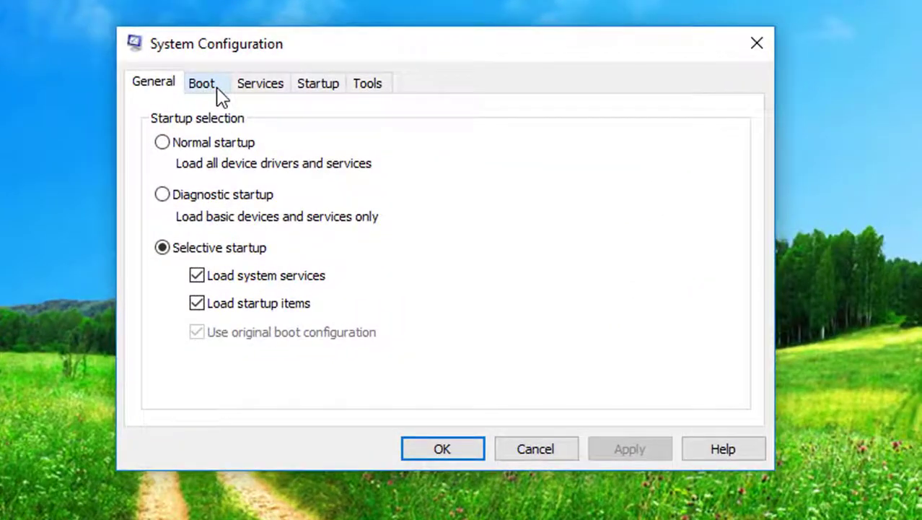
{"action": "left_click", "coordinate": [203, 85]}
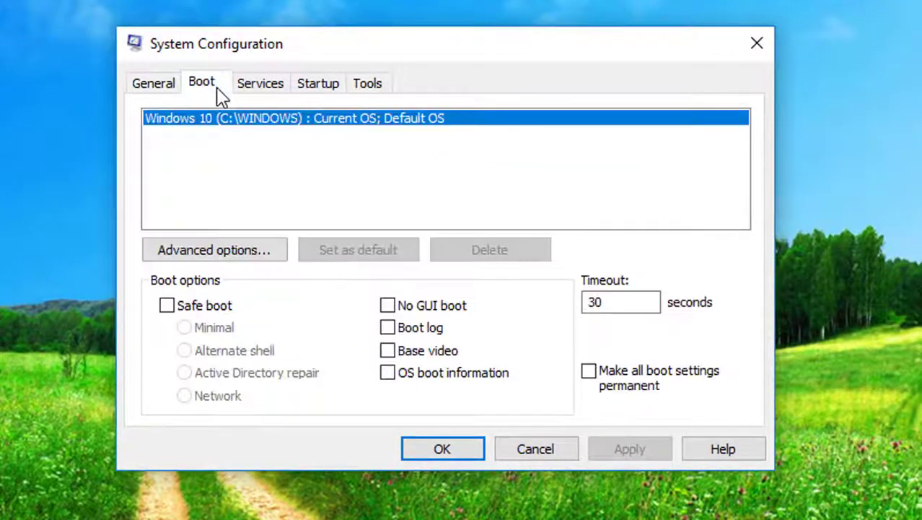
{"action": "left_click", "coordinate": [220, 310]}
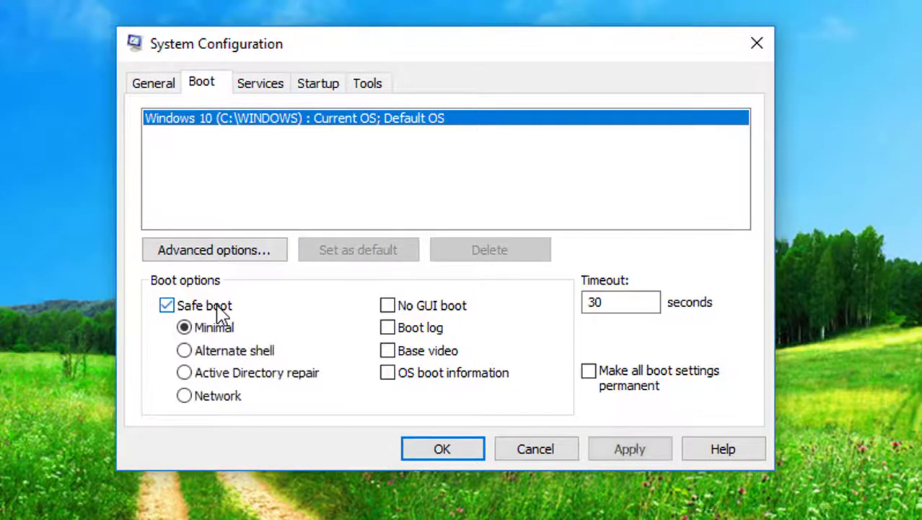
{"action": "left_click", "coordinate": [226, 406]}
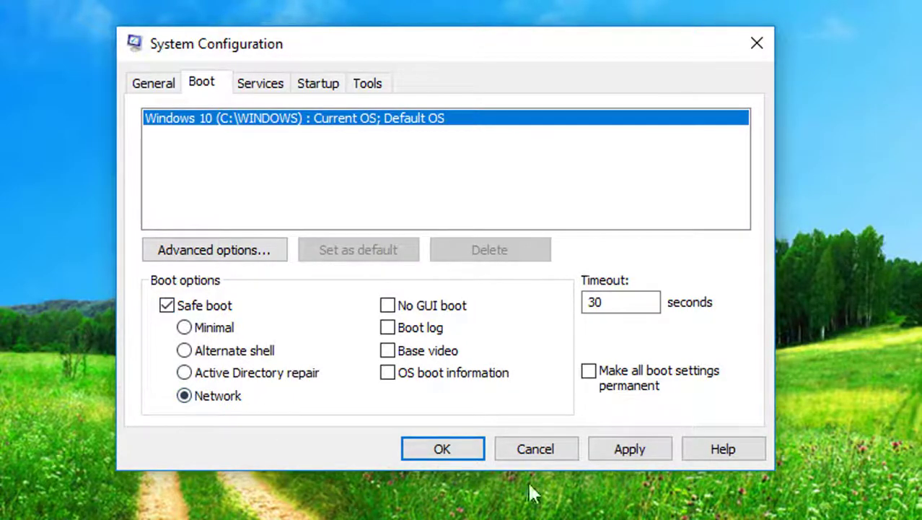
{"action": "left_click", "coordinate": [652, 446]}
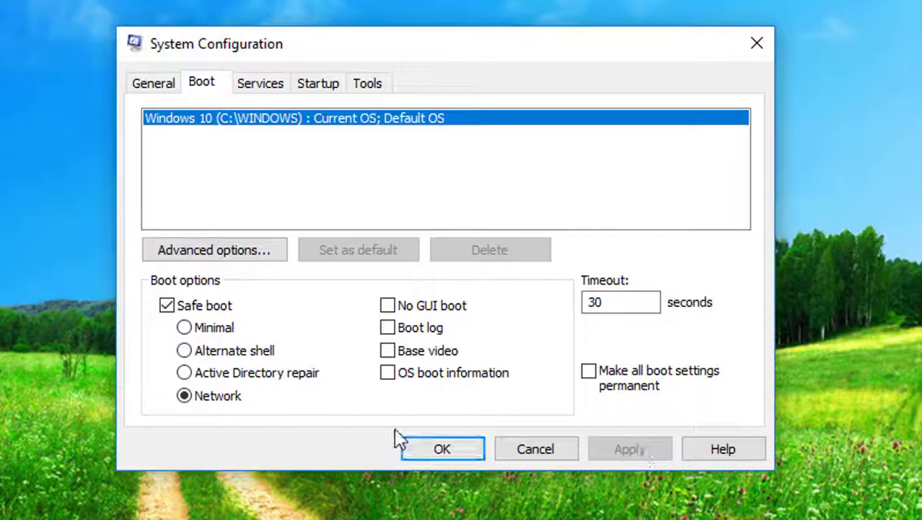
{"action": "left_click", "coordinate": [430, 451]}
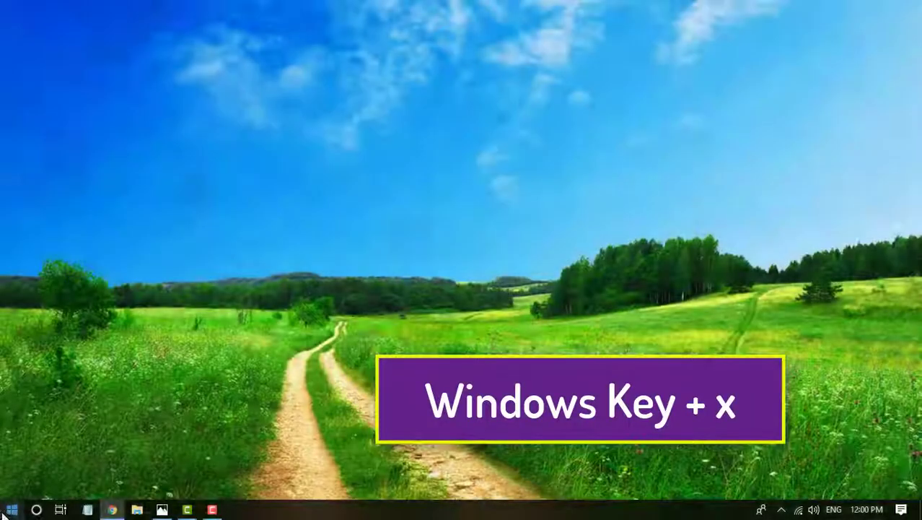
Launch Windows PowerShell (Admin) from the Win+X quick-access menu
{"action": "key", "text": "super+x"}
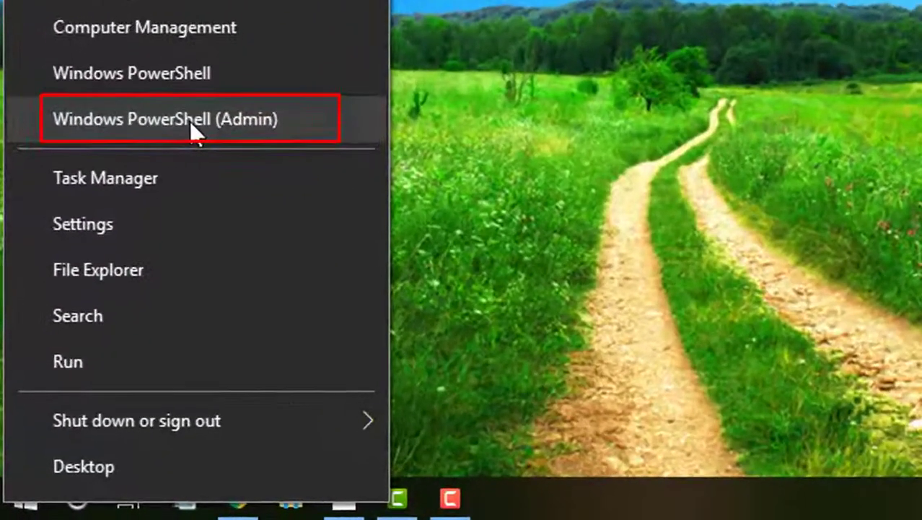
{"action": "left_click", "coordinate": [296, 123]}
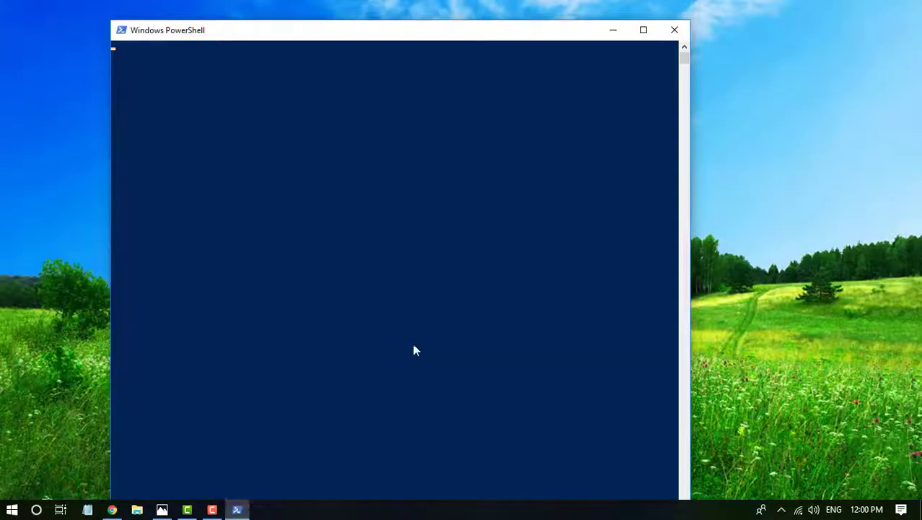
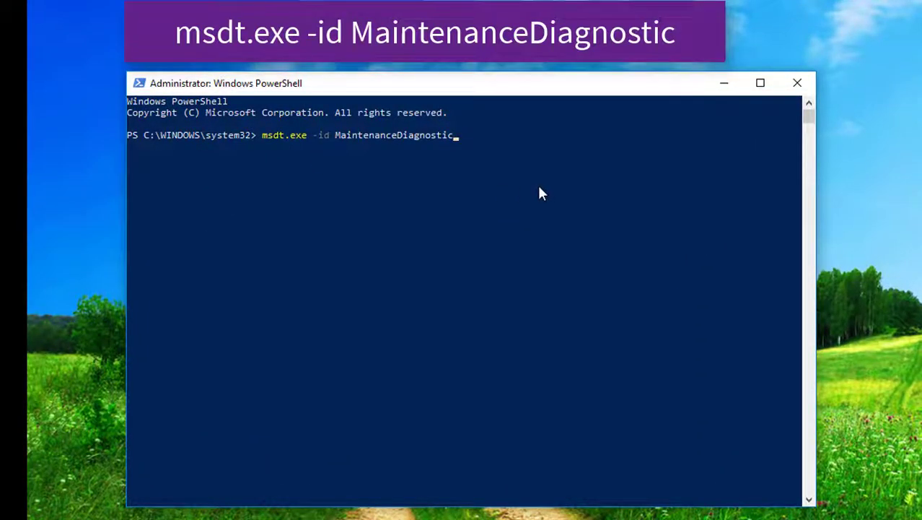
Run the msdt.exe -id MaintenanceDiagnostic troubleshooter to completion with no changes needed, then close it
{"action": "key", "text": "Return"}
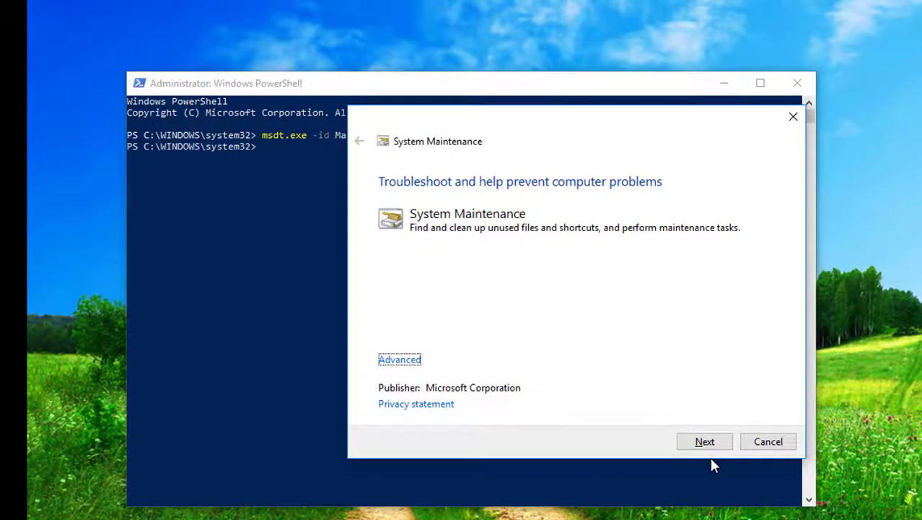
{"action": "left_click", "coordinate": [733, 447]}
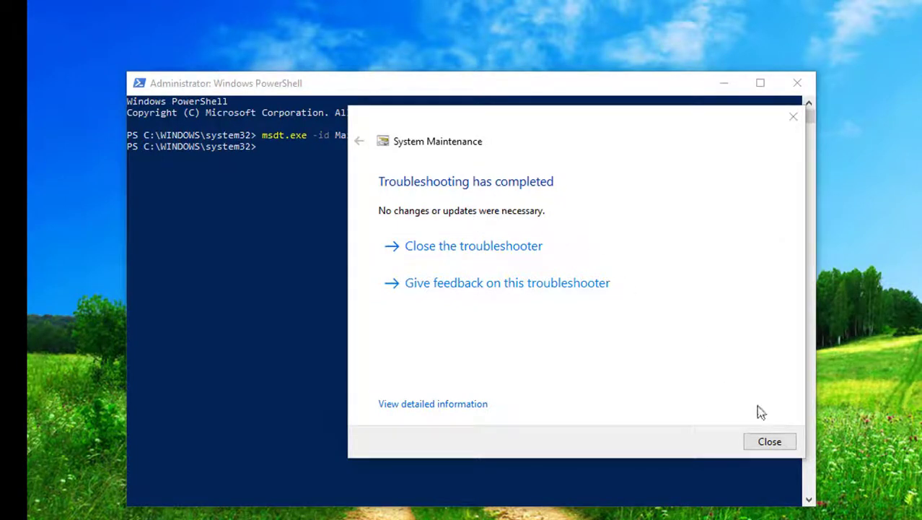
{"action": "left_click", "coordinate": [782, 442]}
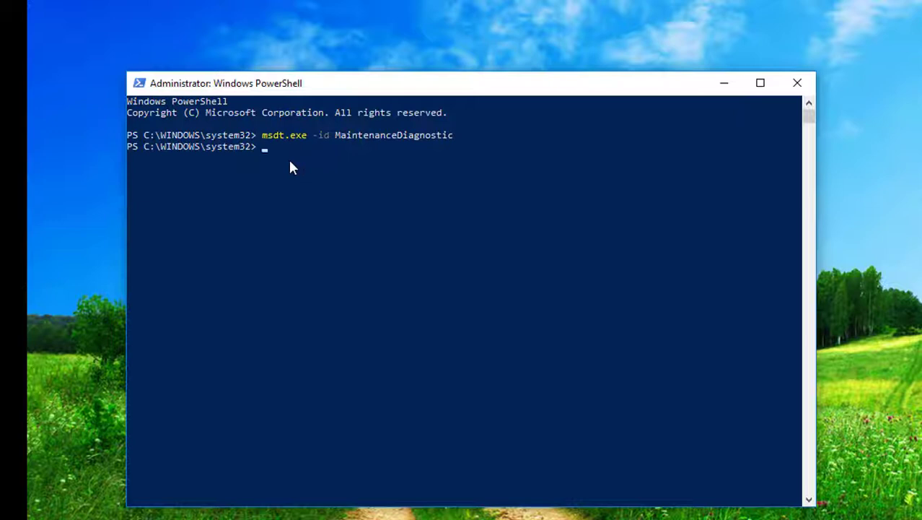
Launch the troubleshooter with msdt.exe /id PerformanceDiagnostic and continue past its unsupported-version notice
{"action": "type", "text": "msdt.exe /id PerformanceDiagnostic"}
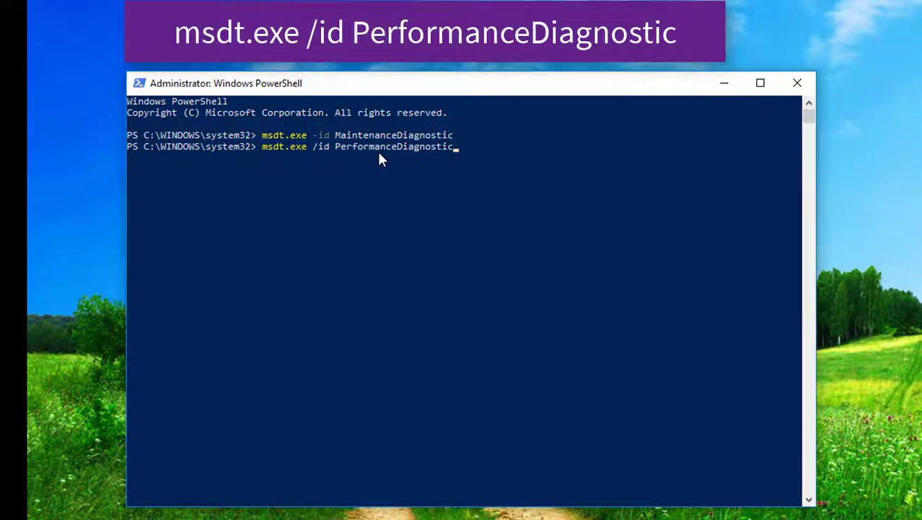
{"action": "key", "text": "Return"}
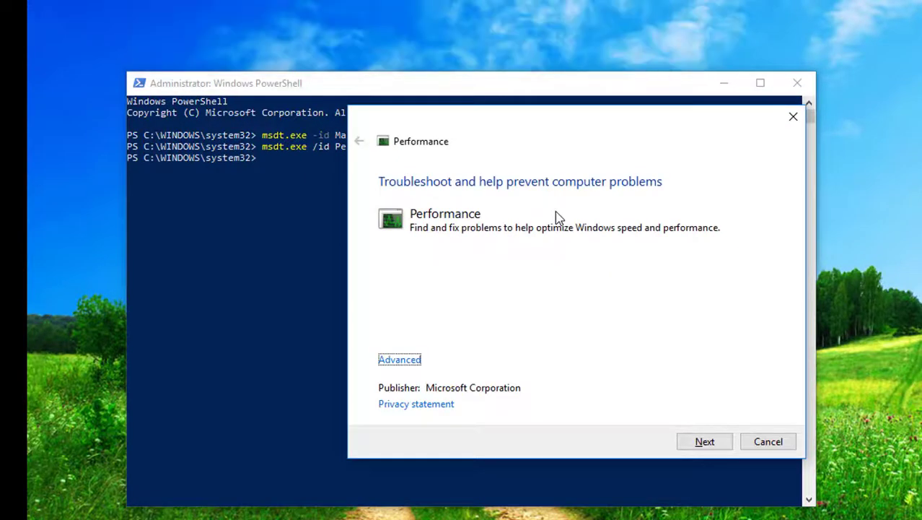
{"action": "left_click", "coordinate": [729, 447]}
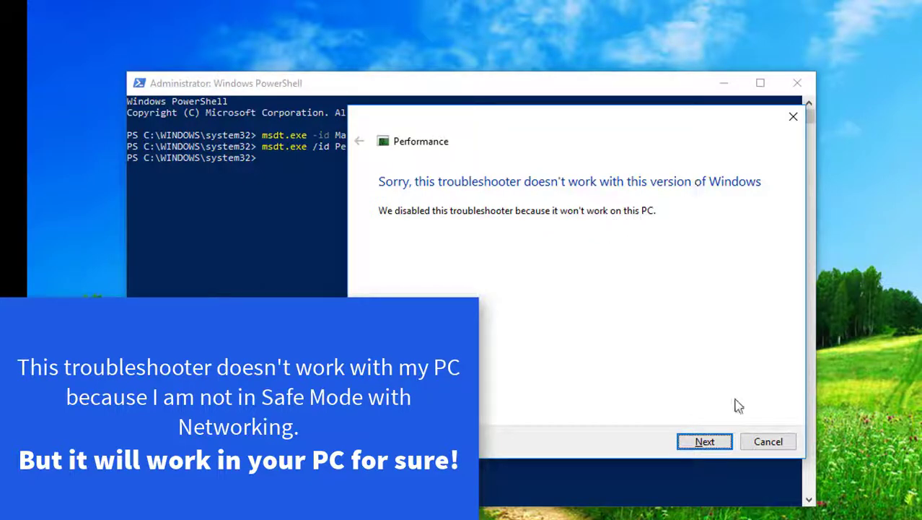
{"action": "left_click", "coordinate": [722, 446]}
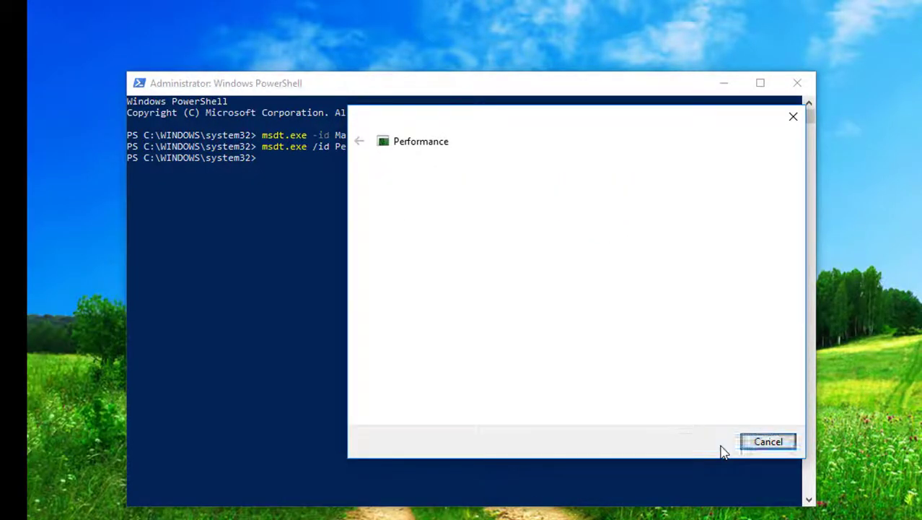
Close the Performance troubleshooter and launch System Configuration with msconfig
{"action": "left_click", "coordinate": [487, 283]}
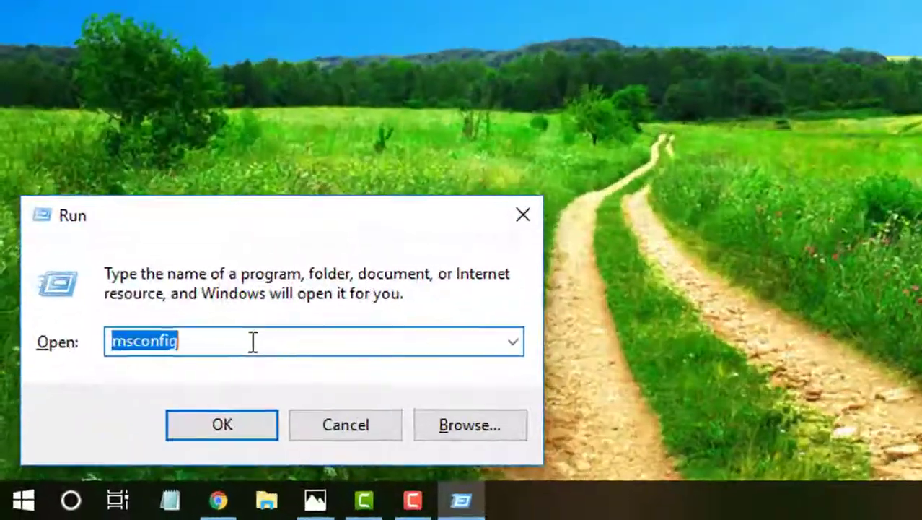
{"action": "left_click", "coordinate": [130, 427]}
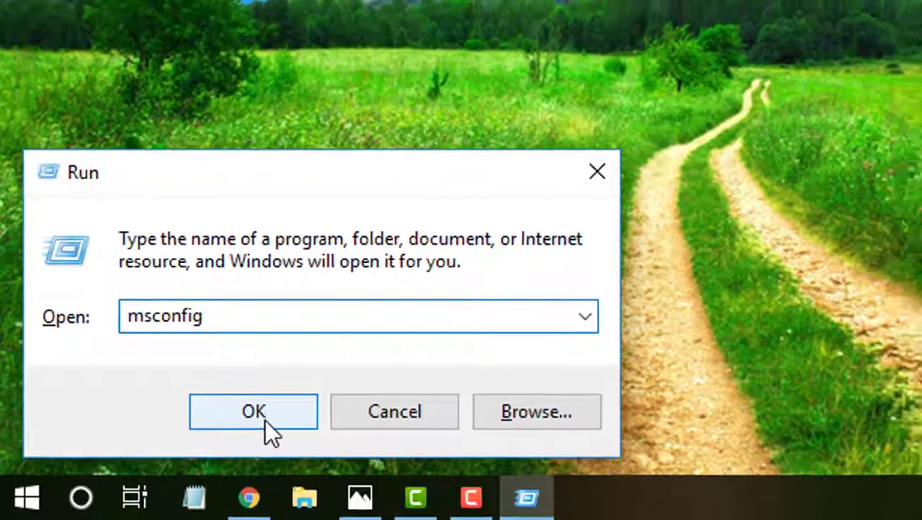
{"action": "left_click", "coordinate": [271, 416]}
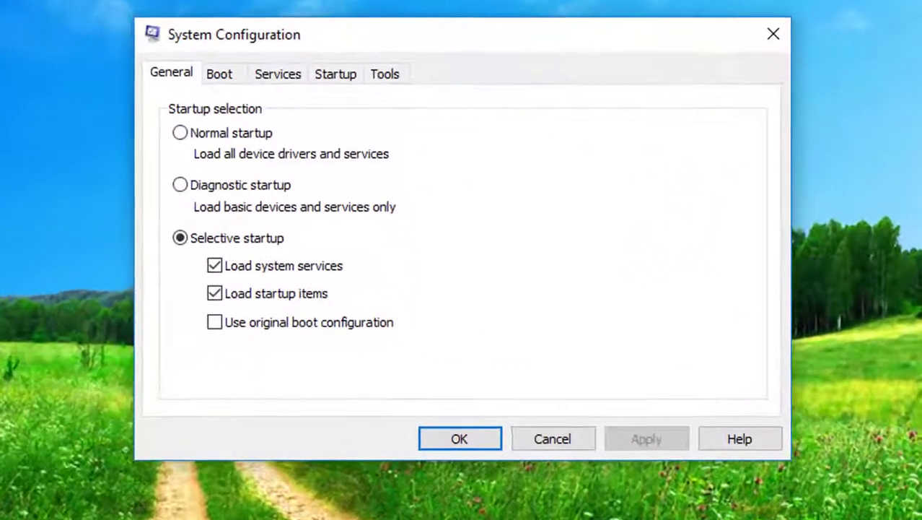
Uncheck Safe boot on the Boot tab, apply it, and exit without restarting
{"action": "left_click", "coordinate": [231, 75]}
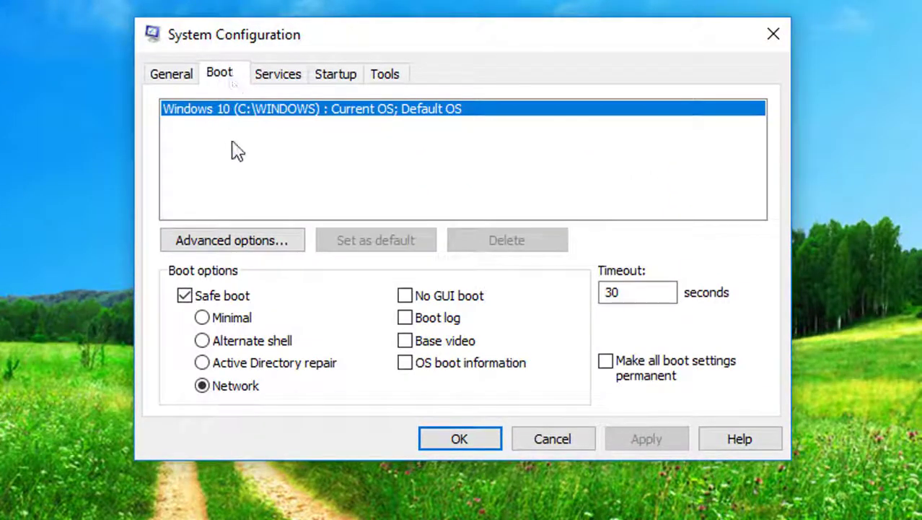
{"action": "left_click", "coordinate": [184, 296]}
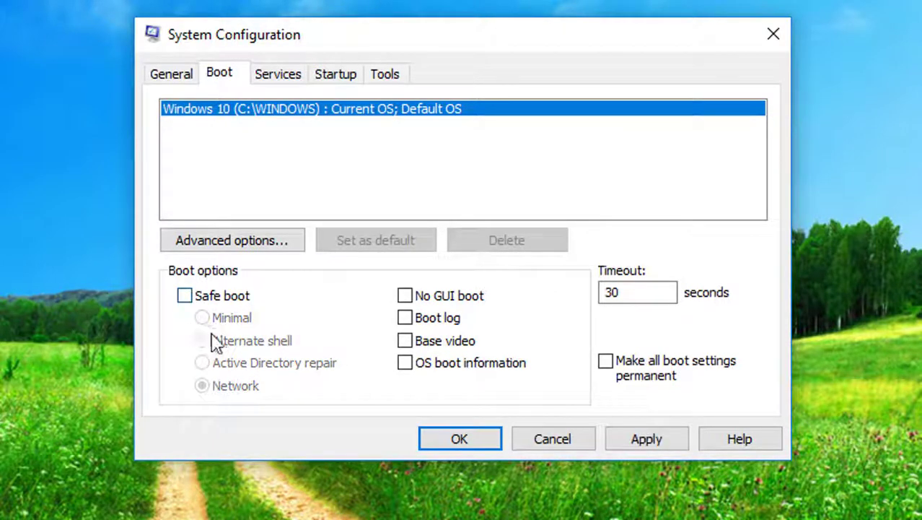
{"action": "left_click", "coordinate": [647, 448]}
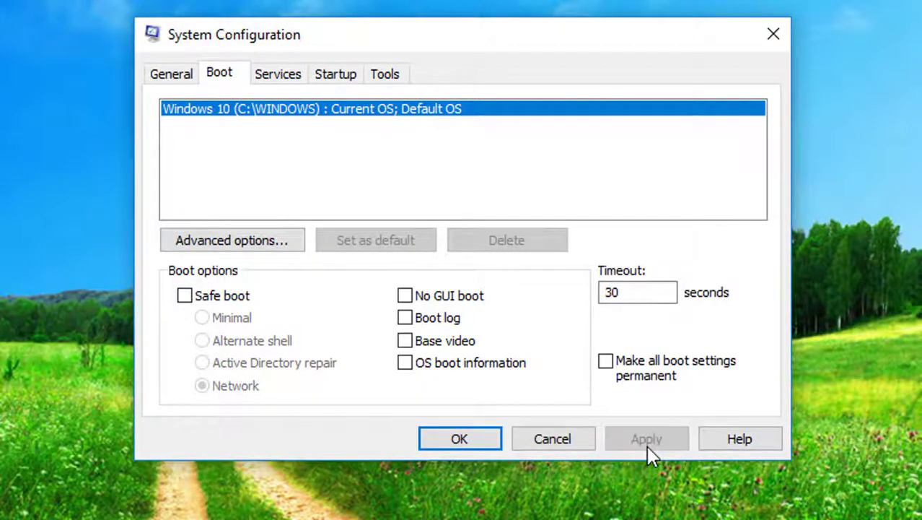
{"action": "left_click", "coordinate": [493, 441]}
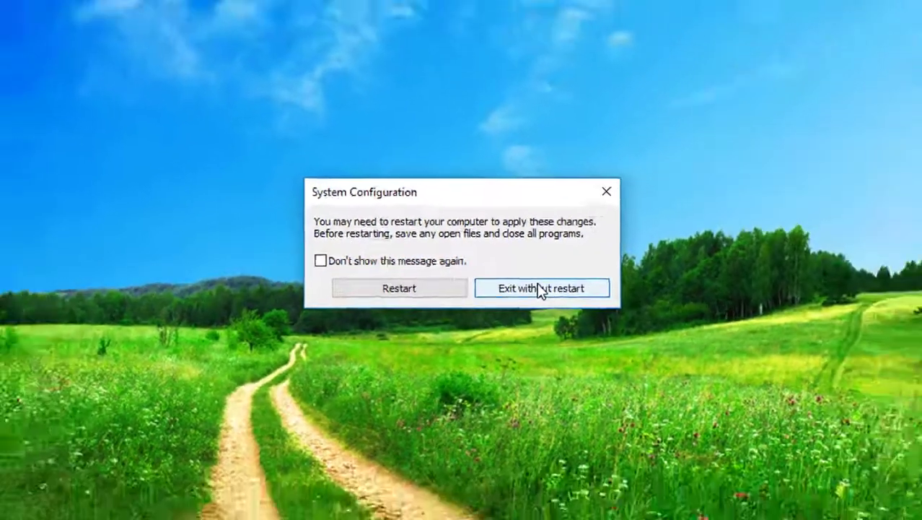
{"action": "left_click", "coordinate": [562, 296]}
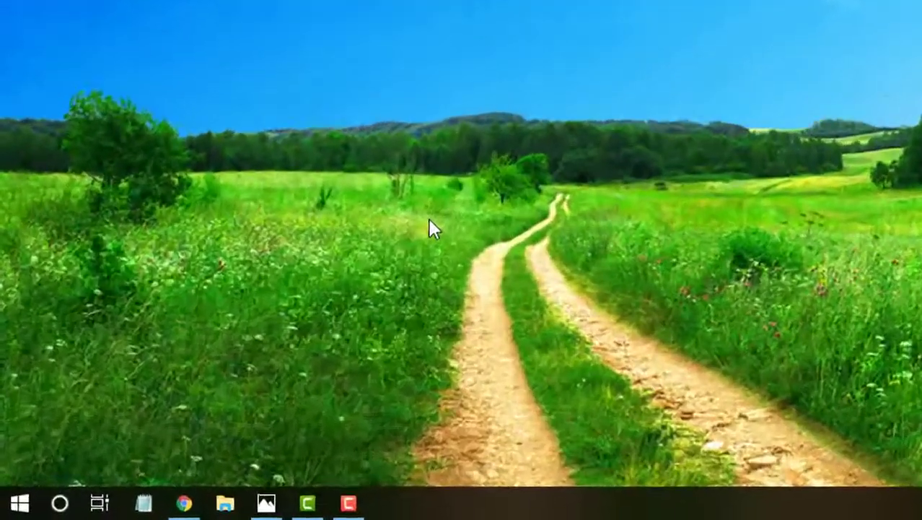
Run services.msc from the Run dialog to open the Services console
{"action": "key", "text": "super+r"}
{"action": "type", "text": "ser"}
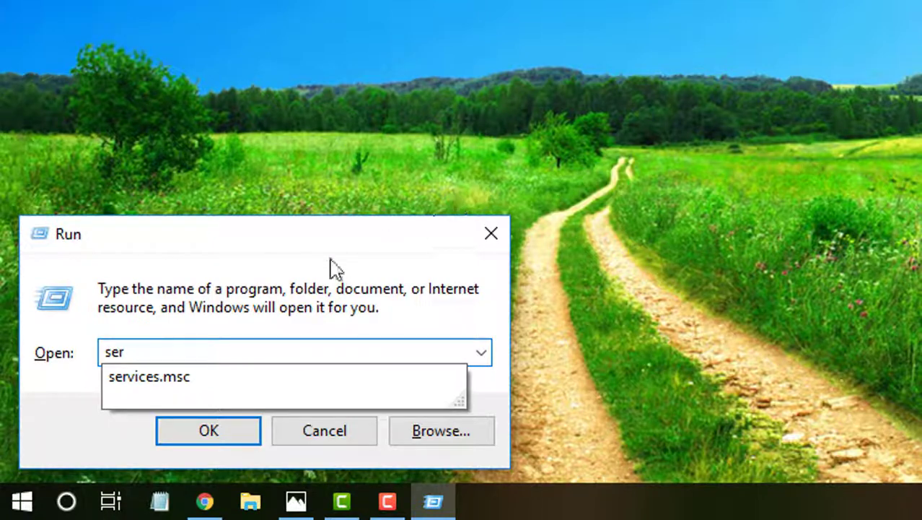
{"action": "left_click", "coordinate": [208, 382]}
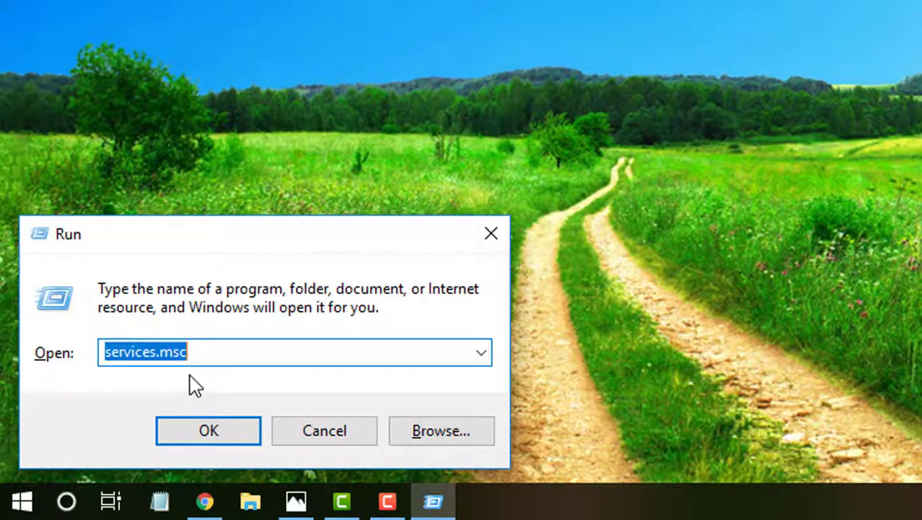
{"action": "left_click", "coordinate": [235, 347]}
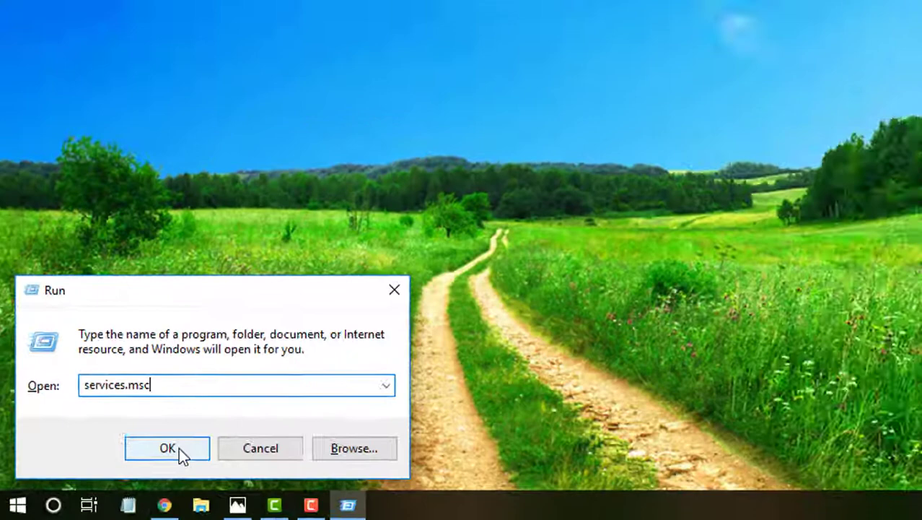
{"action": "left_click", "coordinate": [229, 436]}
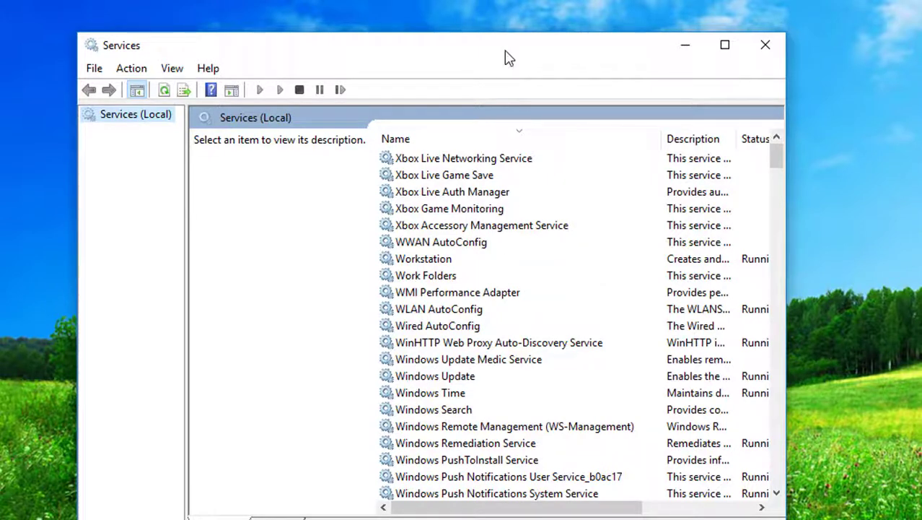
Restart Windows Management Instrumentation, agreeing to restart the dependent IP Helper service too
{"action": "left_click", "coordinate": [509, 292]}
{"action": "key", "text": "Down"}
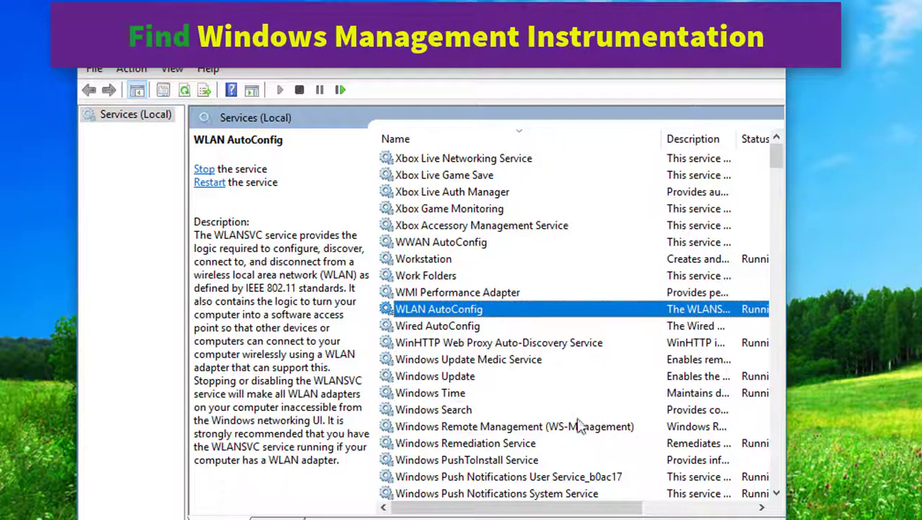
{"action": "scroll", "coordinate": [567, 453], "scroll_direction": "down", "scroll_amount": 4}
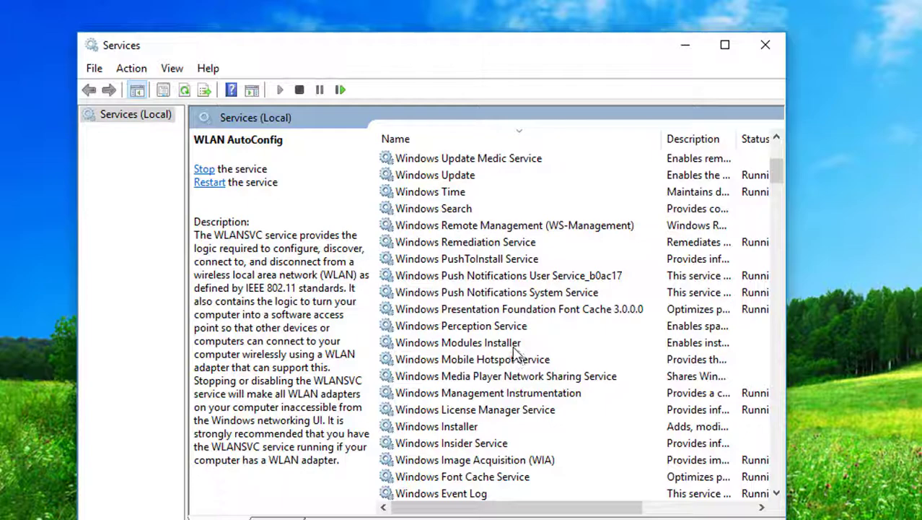
{"action": "left_click", "coordinate": [518, 395]}
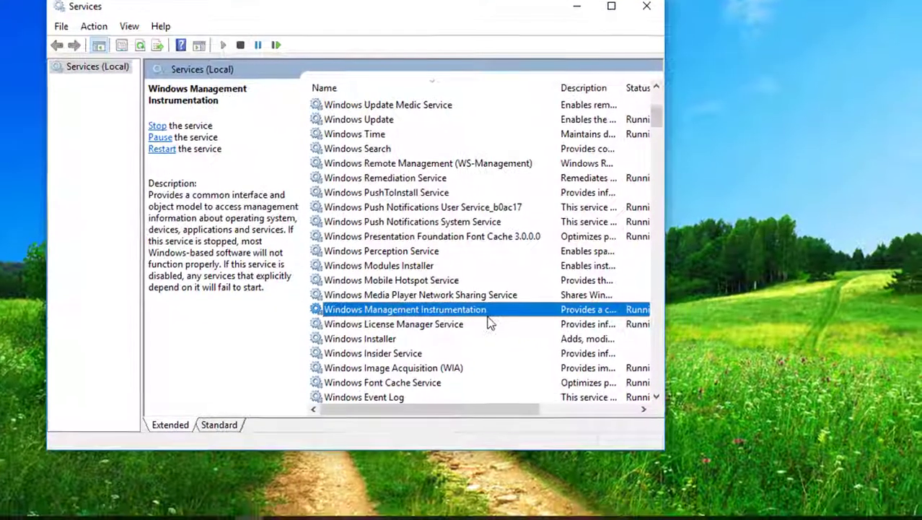
{"action": "right_click", "coordinate": [602, 400]}
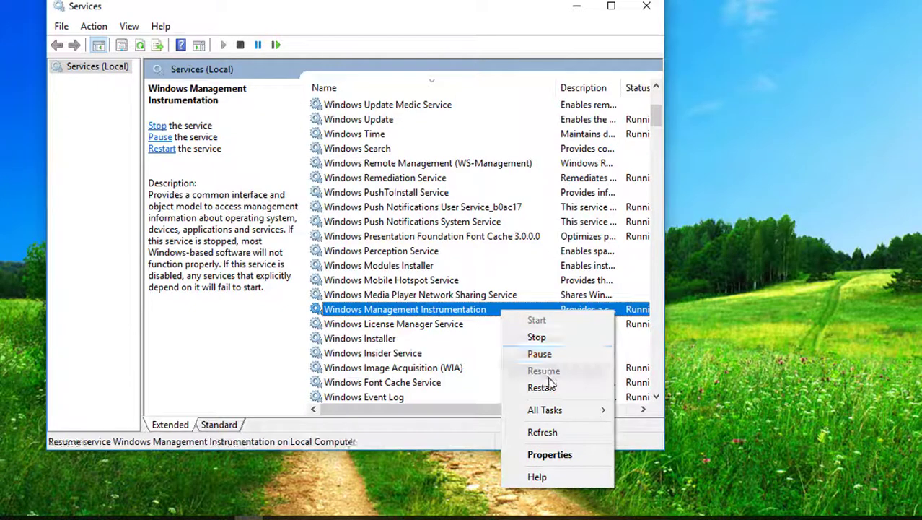
{"action": "left_click", "coordinate": [550, 386]}
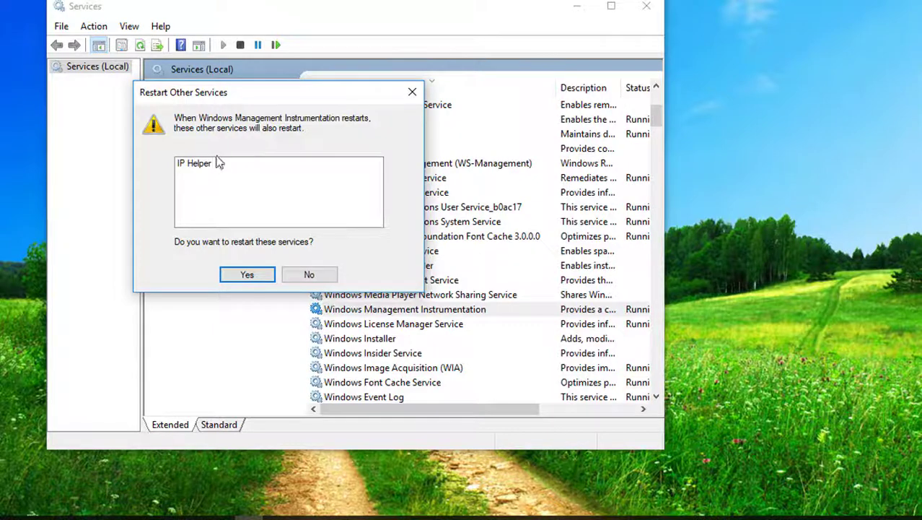
{"action": "left_click", "coordinate": [248, 275]}
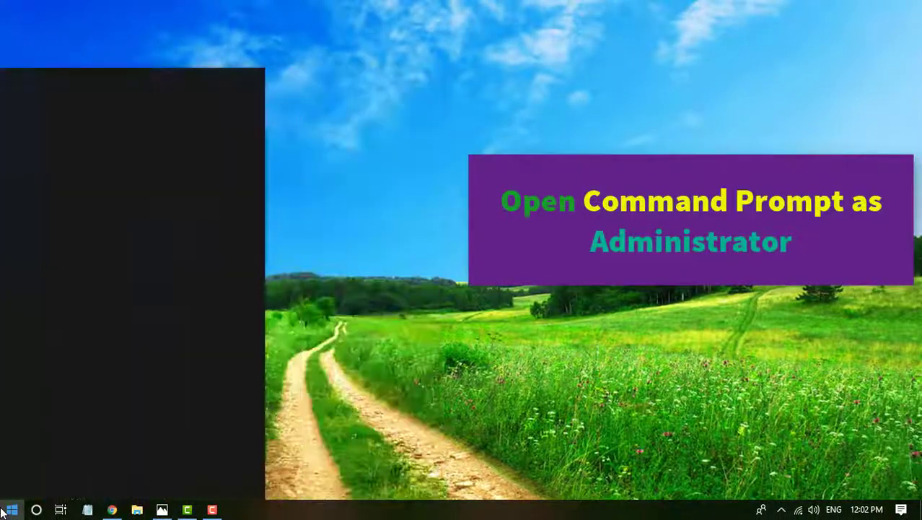
Open Command Prompt as administrator from the cmd search result
{"action": "type", "text": "cmd"}
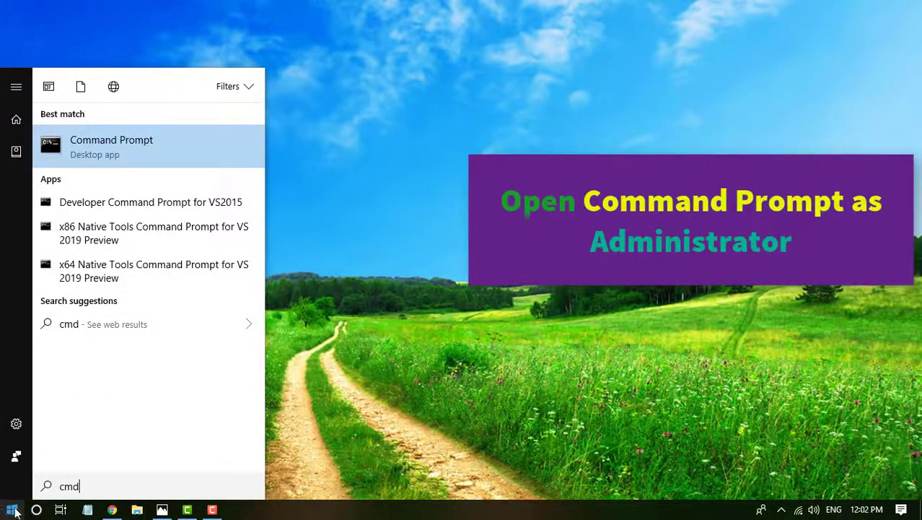
{"action": "right_click", "coordinate": [222, 157]}
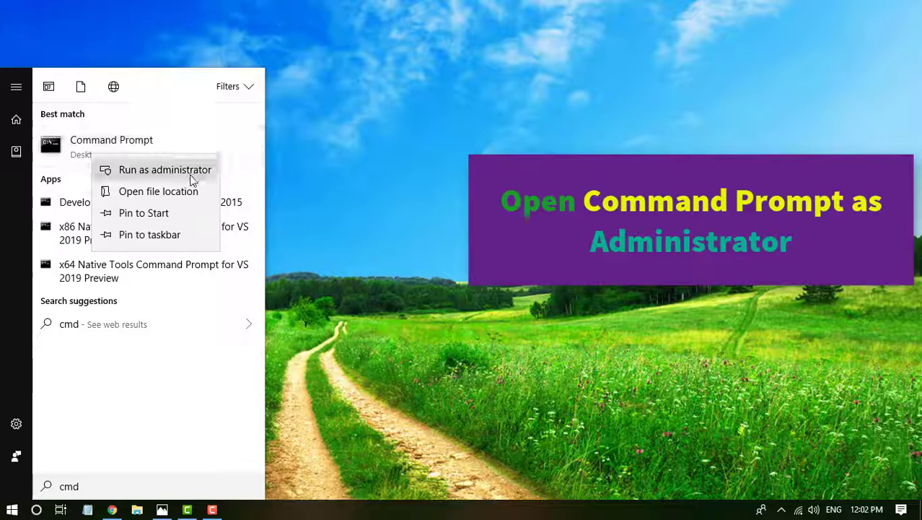
{"action": "left_click", "coordinate": [193, 172]}
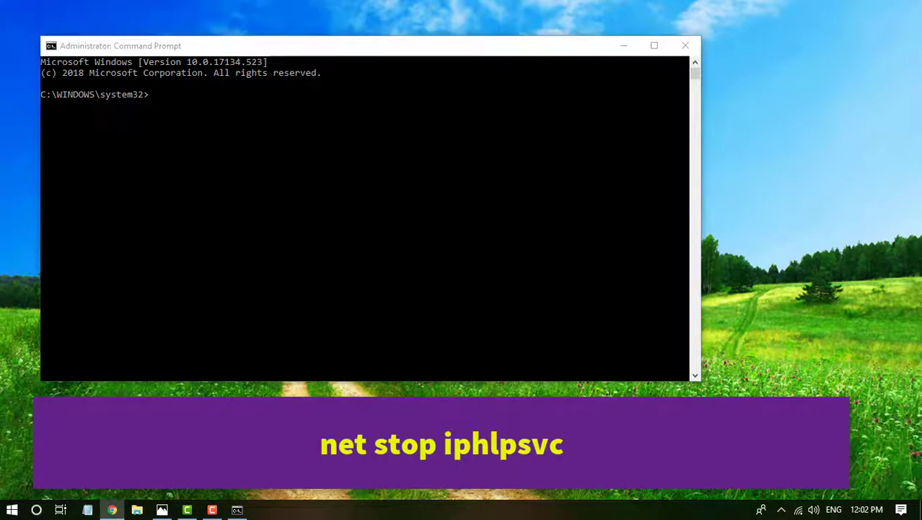
Run net stop iphlpsvc, net stop wscsvc (access denied) and net stop Winmgmt
{"action": "left_click", "coordinate": [171, 98]}
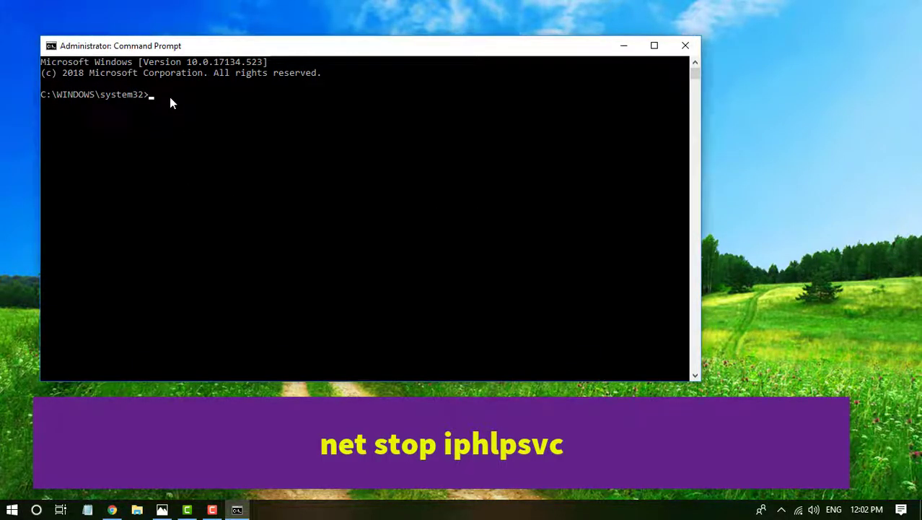
{"action": "type", "text": "net stop iphlpsvc"}
{"action": "key", "text": "Return"}
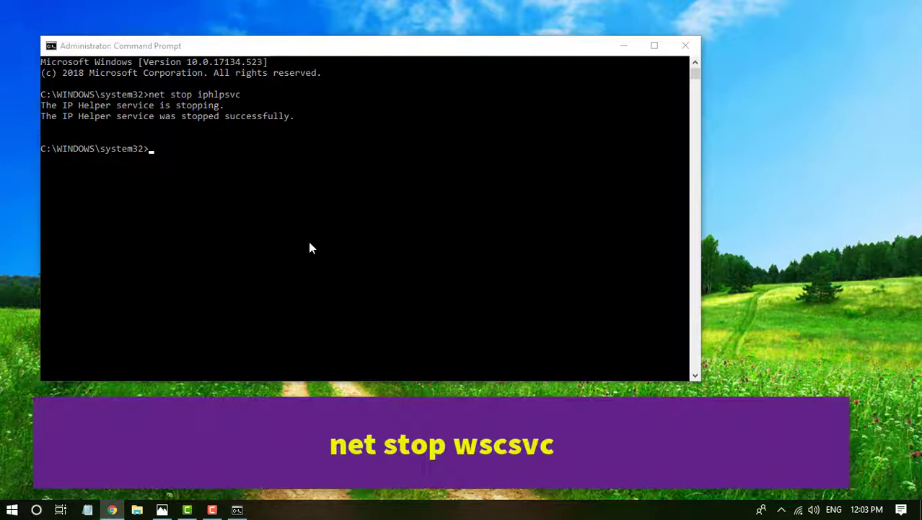
{"action": "left_click", "coordinate": [190, 163]}
{"action": "type", "text": "net stop wscsvc"}
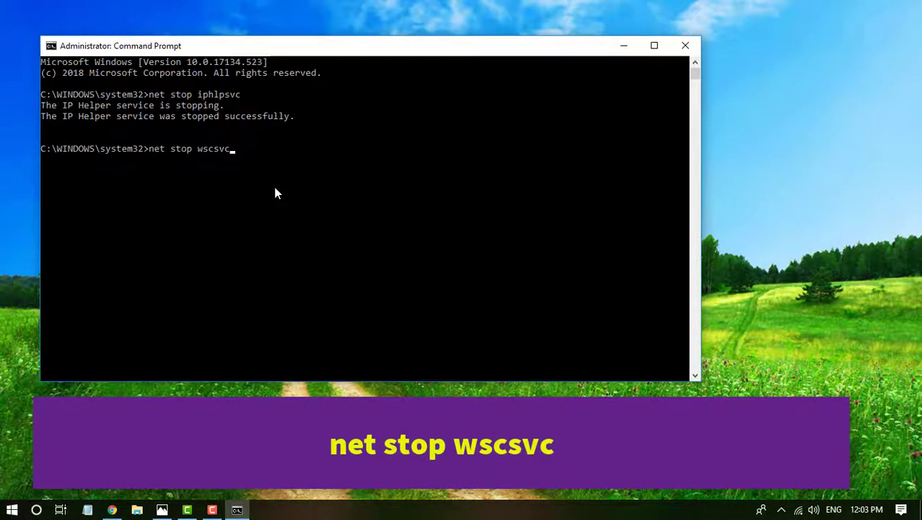
{"action": "key", "text": "Return"}
{"action": "key", "text": "alt+Tab"}
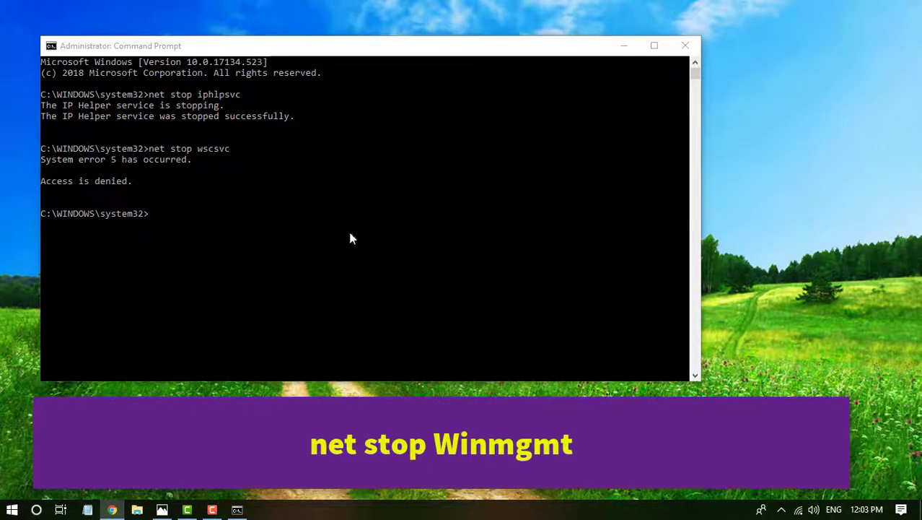
{"action": "left_click", "coordinate": [177, 217]}
{"action": "type", "text": "net stop Winmgmt"}
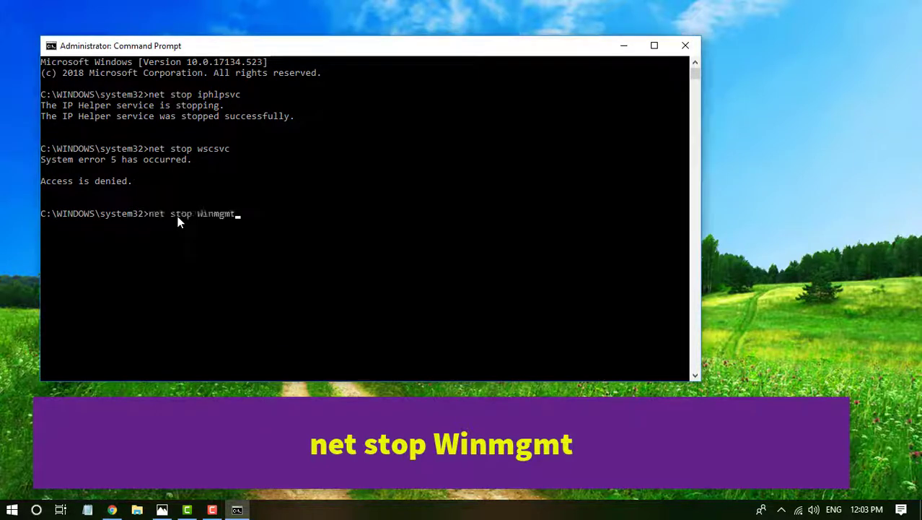
{"action": "key", "text": "Return"}
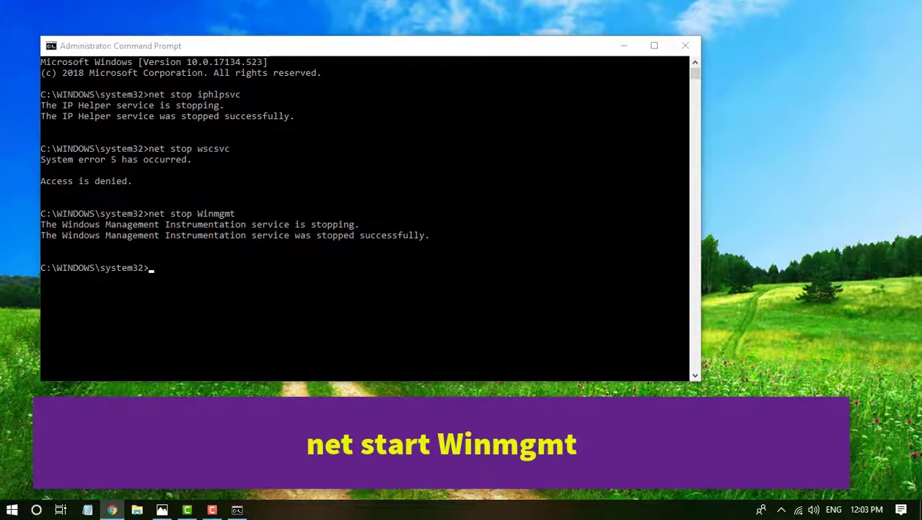
Run net start Winmgmt, net start wscsvc (already running) and net start iphlpsvc
{"action": "left_click", "coordinate": [184, 285]}
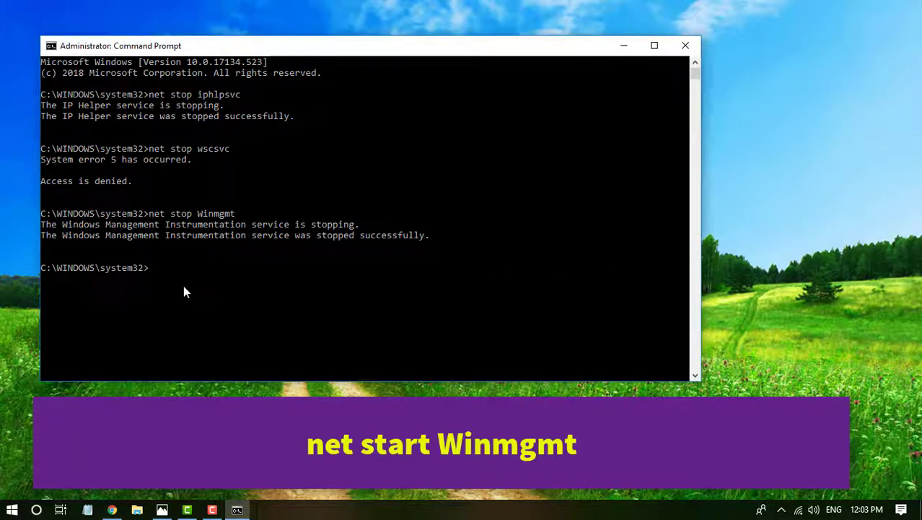
{"action": "type", "text": "net start Winmgmt"}
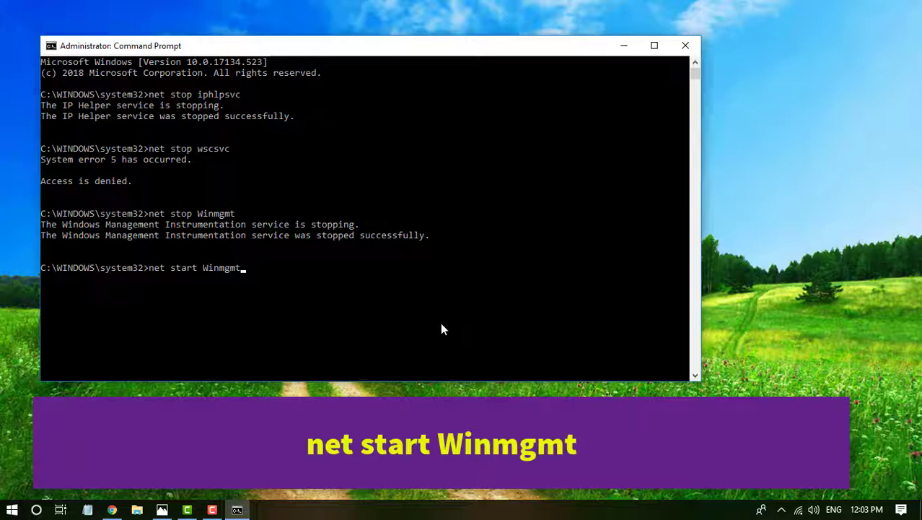
{"action": "key", "text": "Return"}
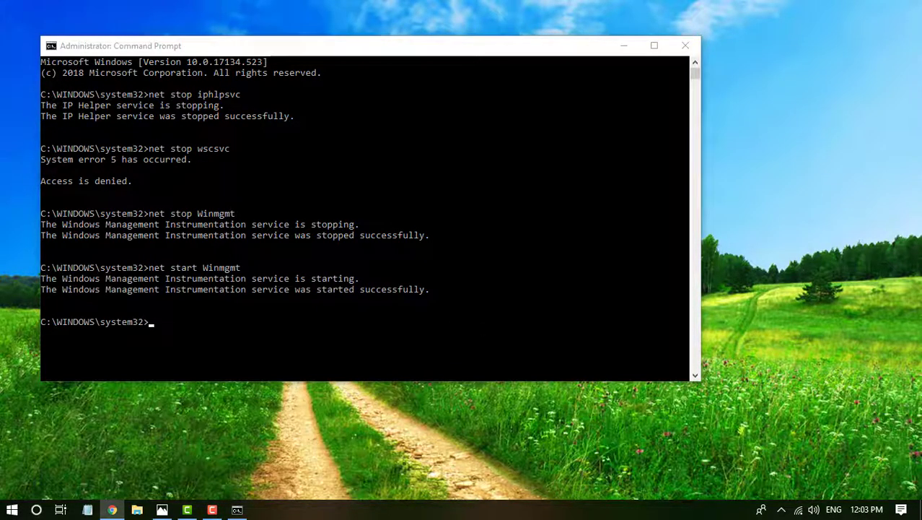
{"action": "left_click", "coordinate": [172, 329]}
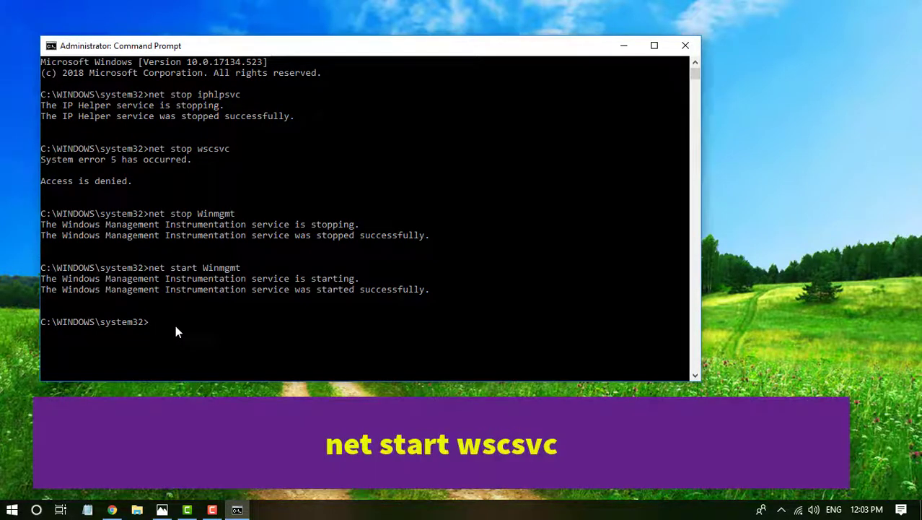
{"action": "type", "text": "net start wscsvc"}
{"action": "key", "text": "Return"}
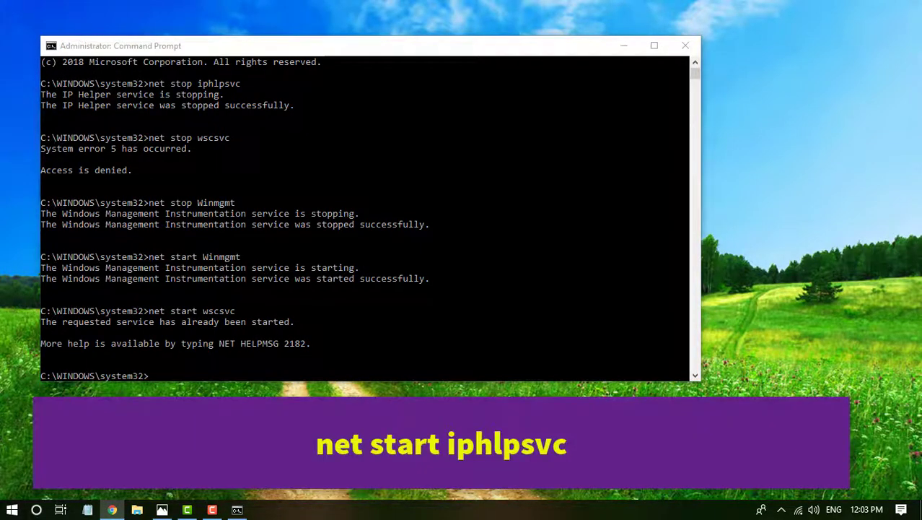
{"action": "left_click", "coordinate": [171, 370]}
{"action": "type", "text": "net start iphlpsvc"}
{"action": "key", "text": "Return"}
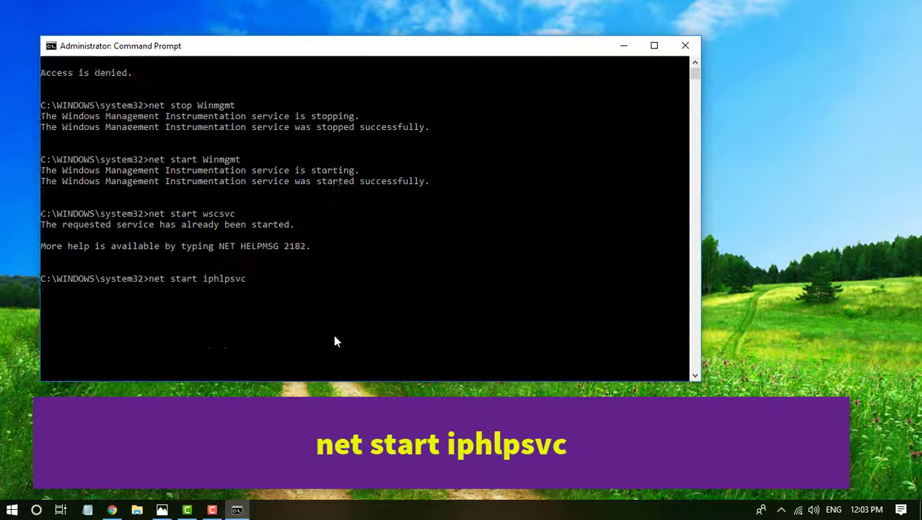
{"action": "key", "text": "Return"}
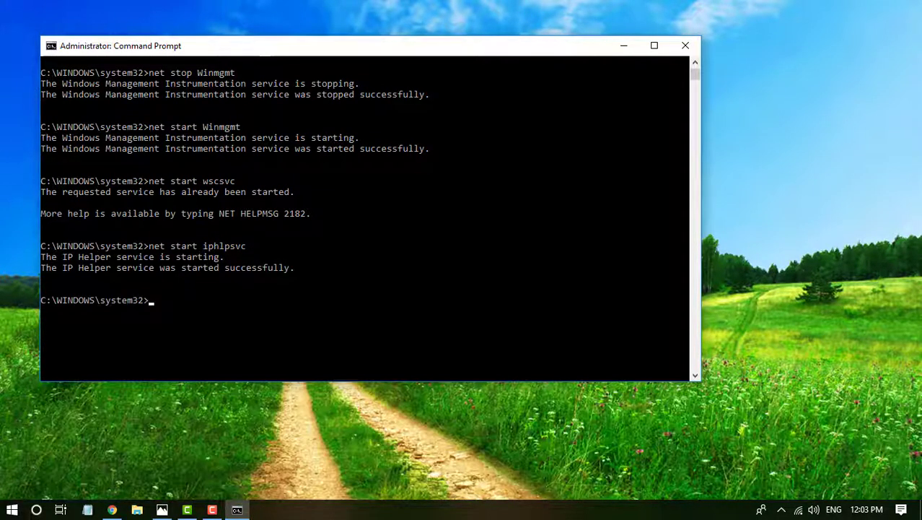
Close the Command Prompt with the exit command
{"action": "left_click", "coordinate": [238, 321]}
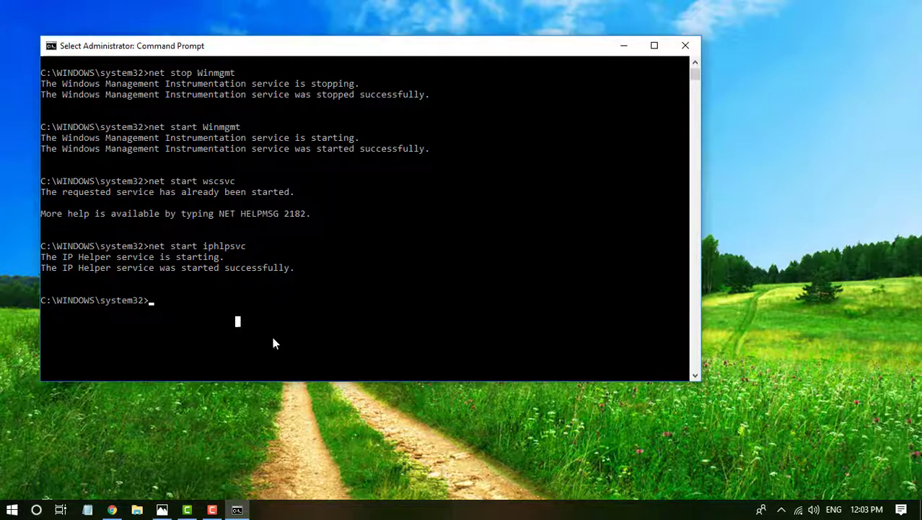
{"action": "type", "text": "exitr"}
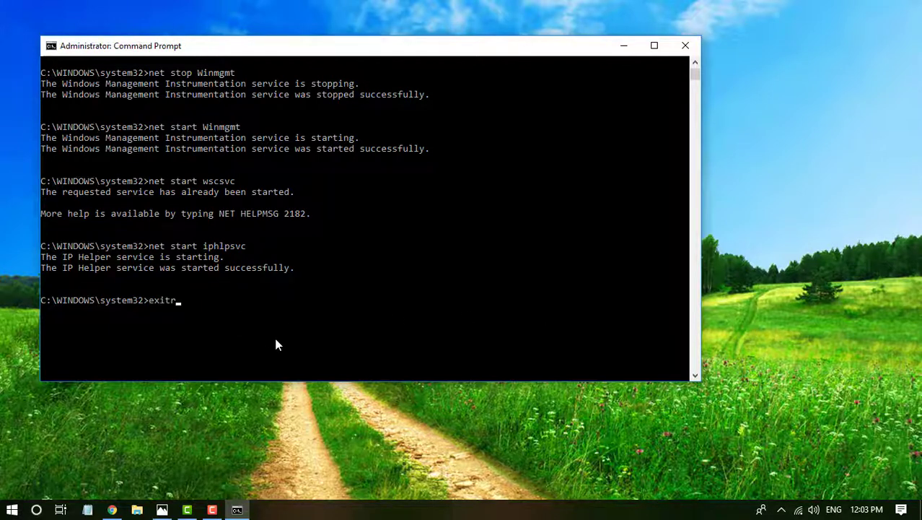
{"action": "key", "text": "BackSpace"}
{"action": "key", "text": "Return"}
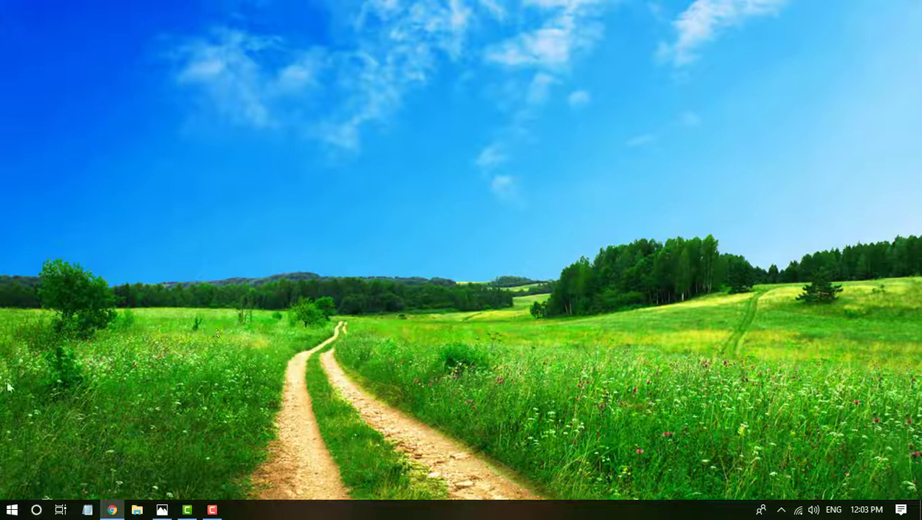
{"action": "left_click", "coordinate": [11, 510]}
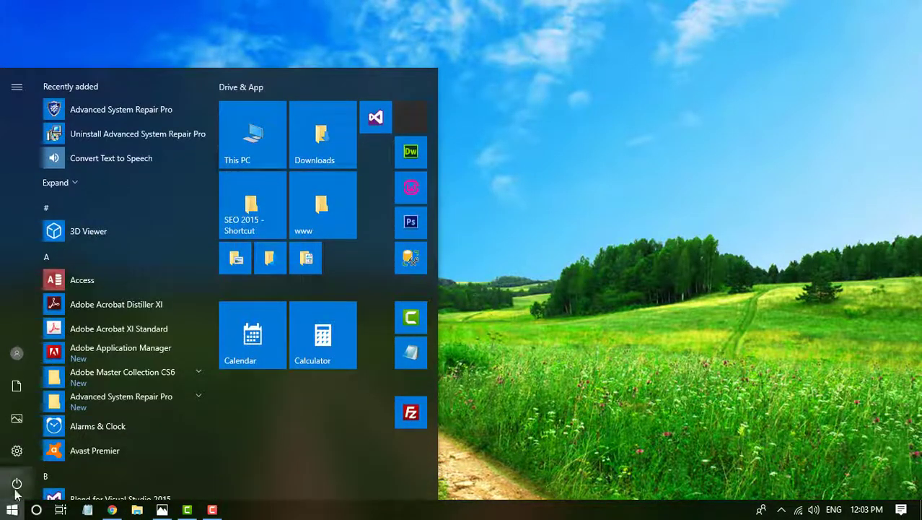
{"action": "left_click", "coordinate": [17, 483]}
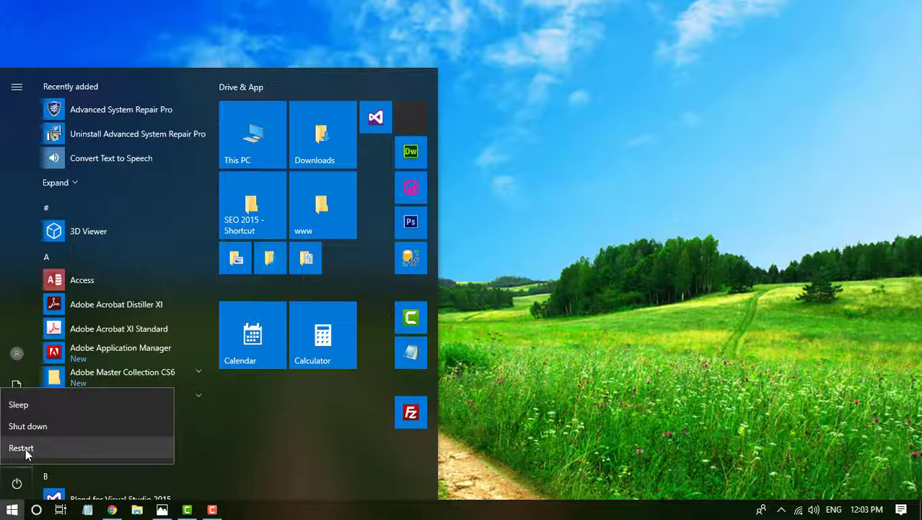
{"action": "left_click", "coordinate": [550, 364]}
{"action": "left_click", "coordinate": [586, 283]}
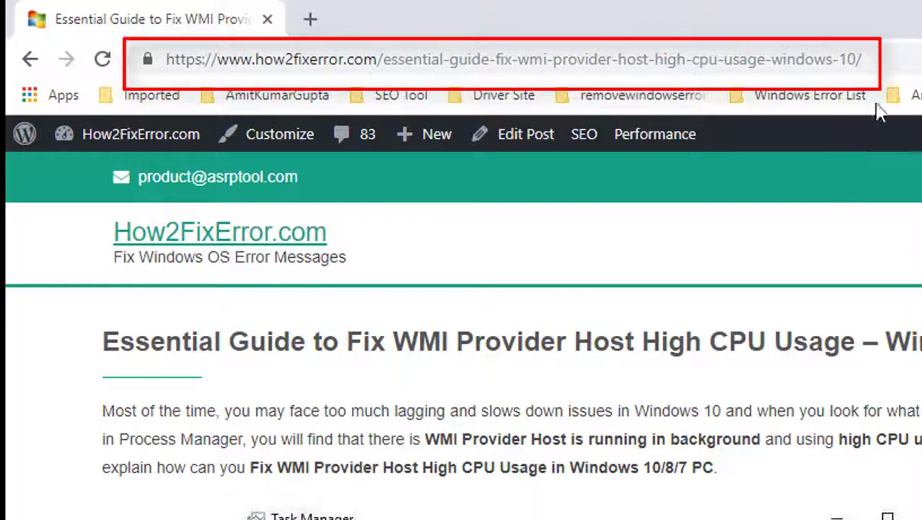
Select the full URL of the How2FixError WMI Provider Host high CPU guide
{"action": "left_click_drag", "start_coordinate": [863, 60], "coordinate": [162, 60]}
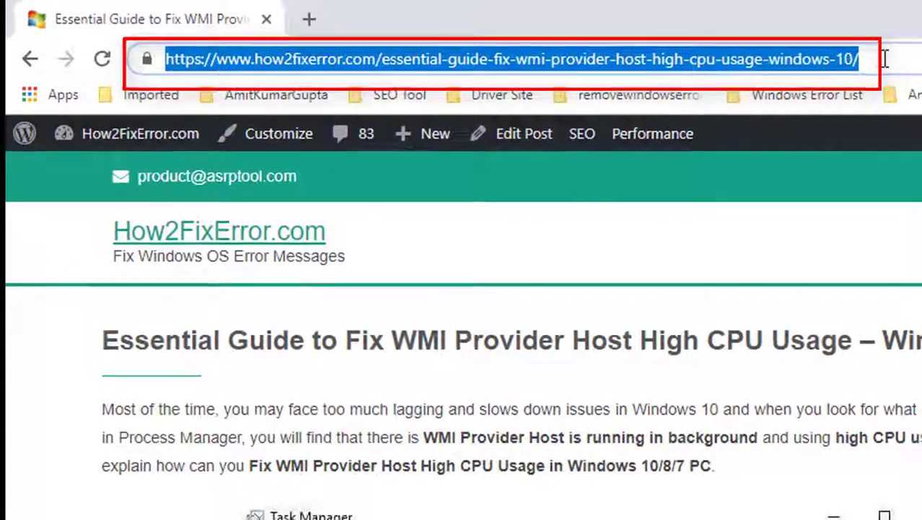